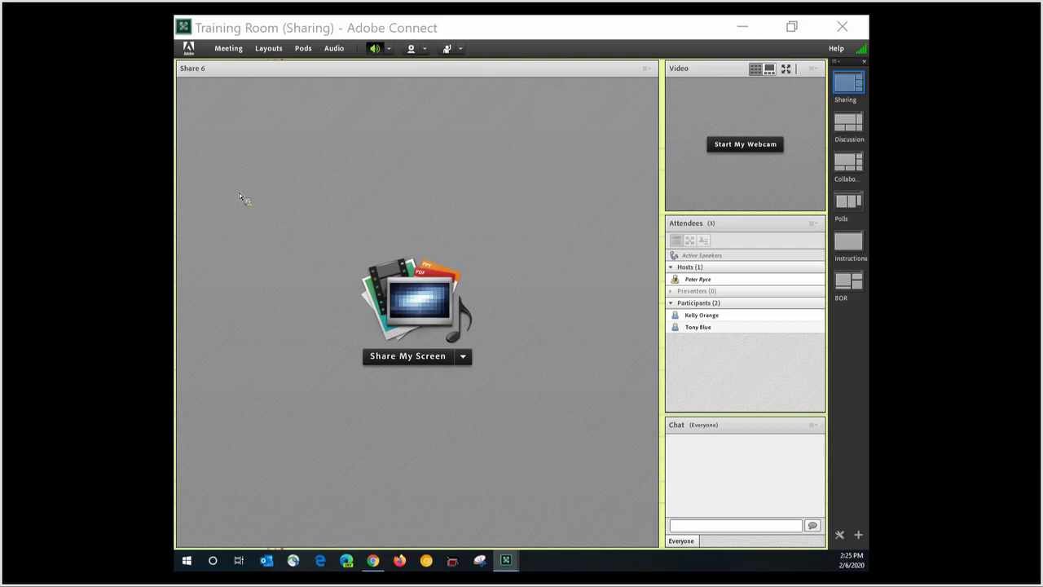
Assign the host to Breakout 1, start the breakout sessions and dismiss the breakout notification
click(690, 240)
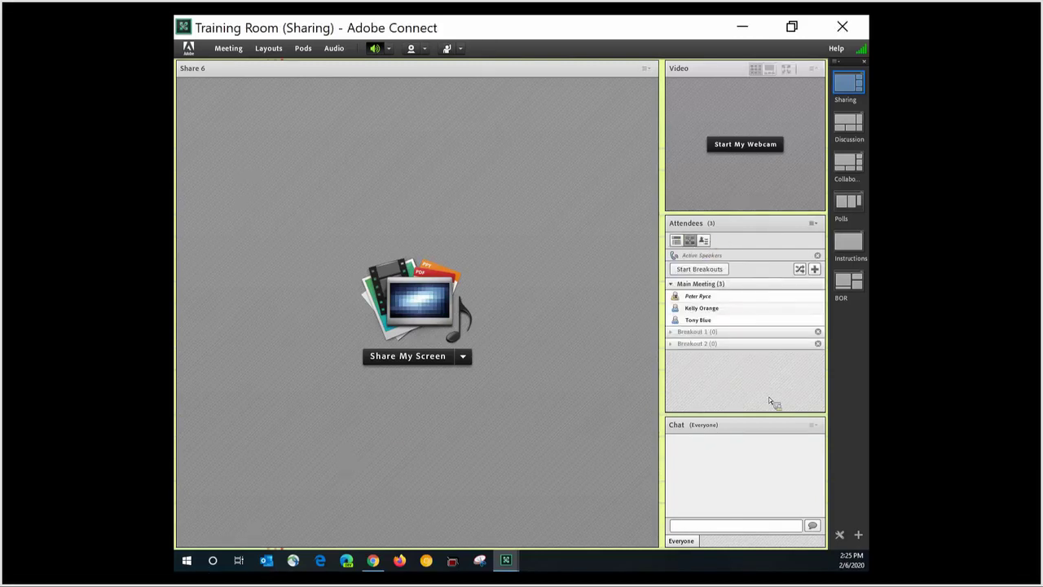
drag(703, 297, 734, 336)
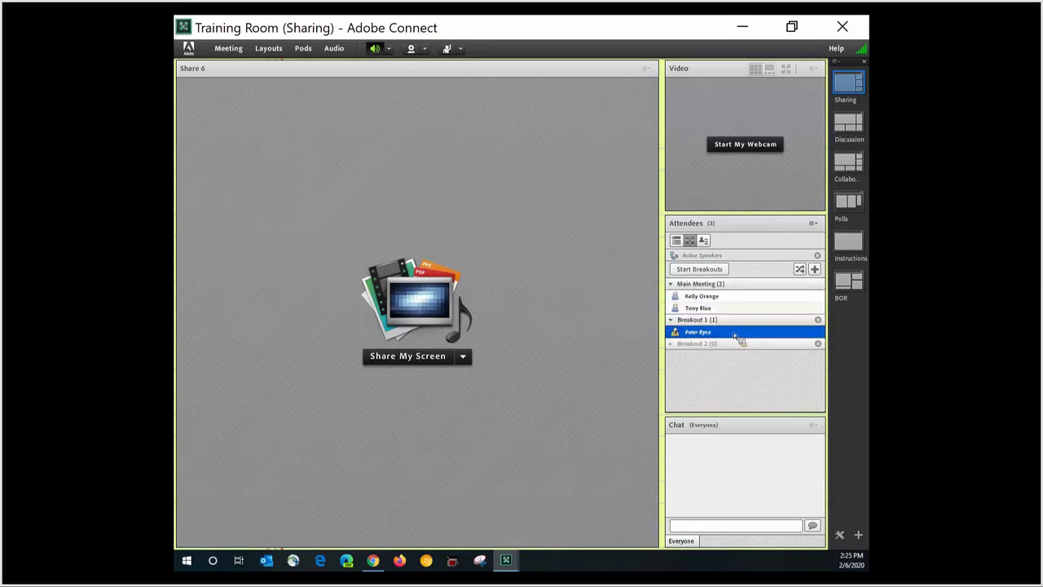
click(714, 271)
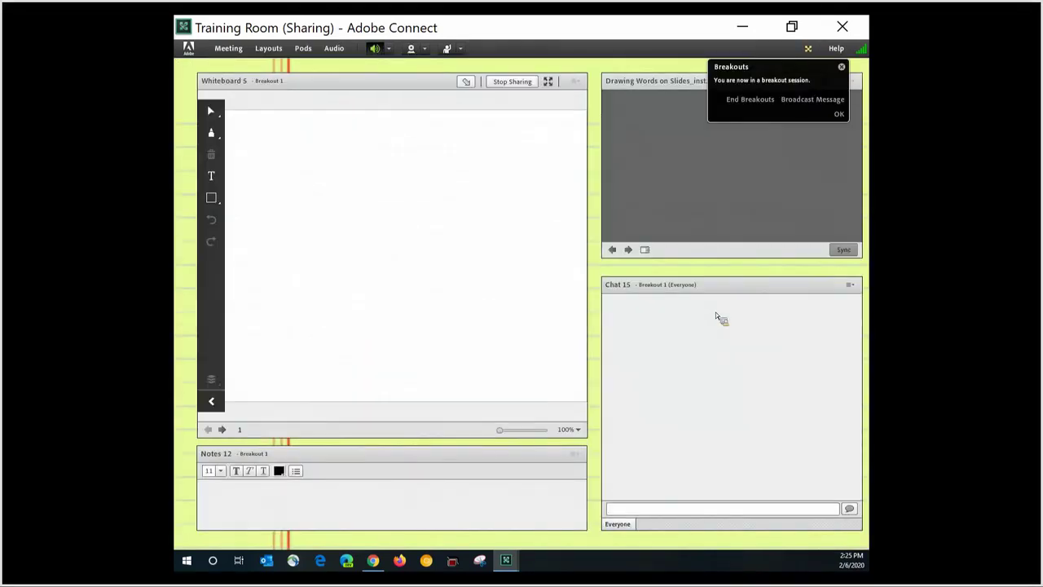
click(840, 115)
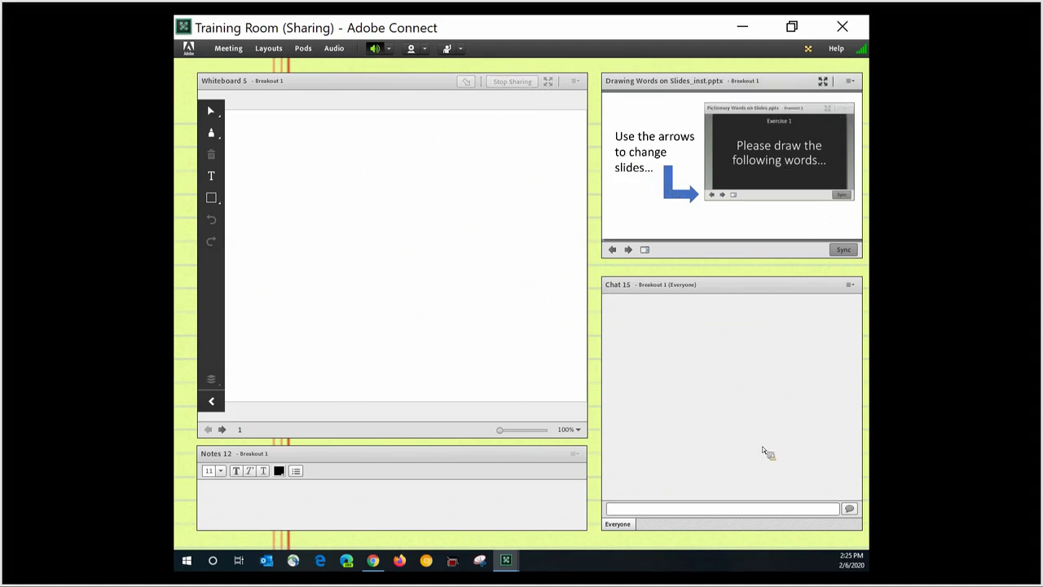
Enter "Please don't use the text tool in the whiteboard" in the Breakout 1 notes pod
click(470, 508)
text(Pleas)
text(e don)
text('t use the text)
text( to)
text(ol in teh)
text(he w)
text(oard)
Format the whole Breakout 1 note with font size 22 and red text
drag(454, 496, 200, 487)
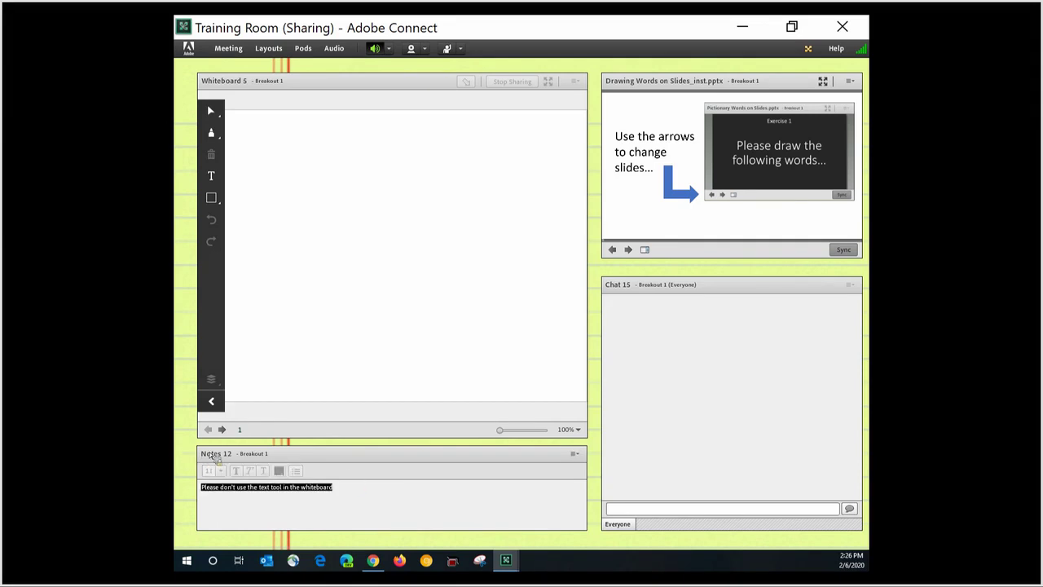
click(220, 471)
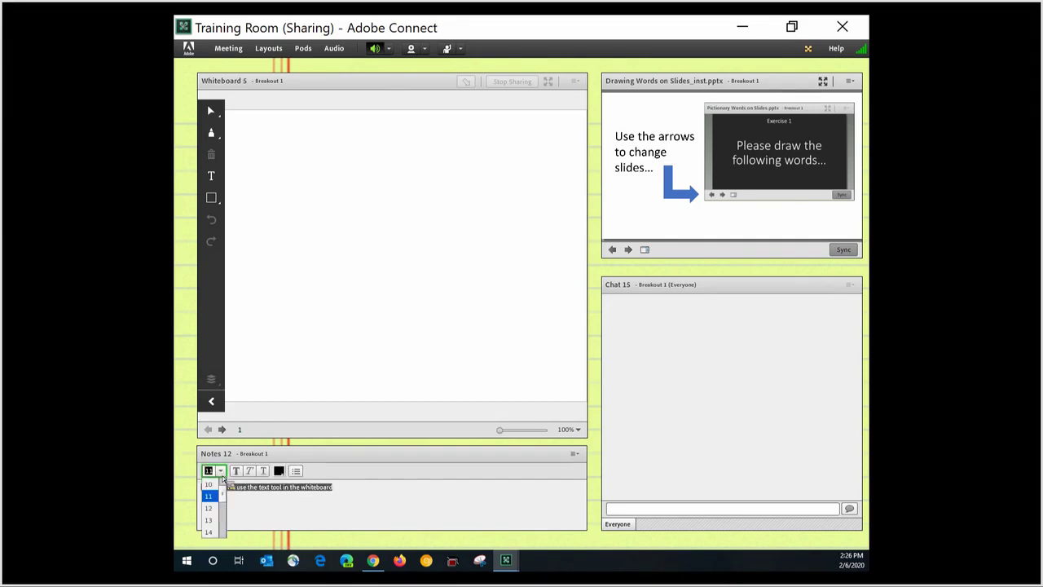
scroll(228, 522, down, 3)
click(218, 520)
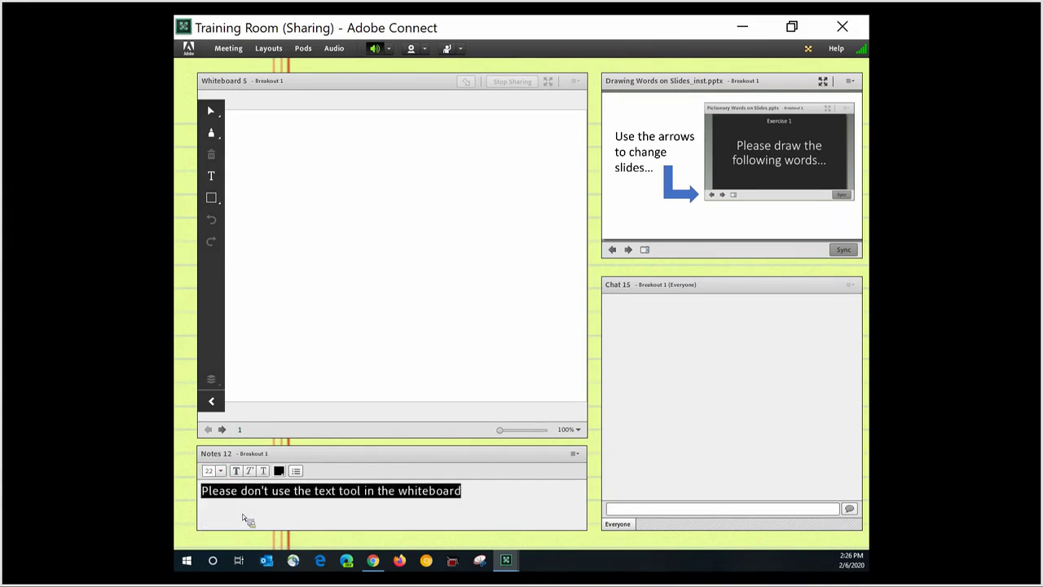
click(278, 470)
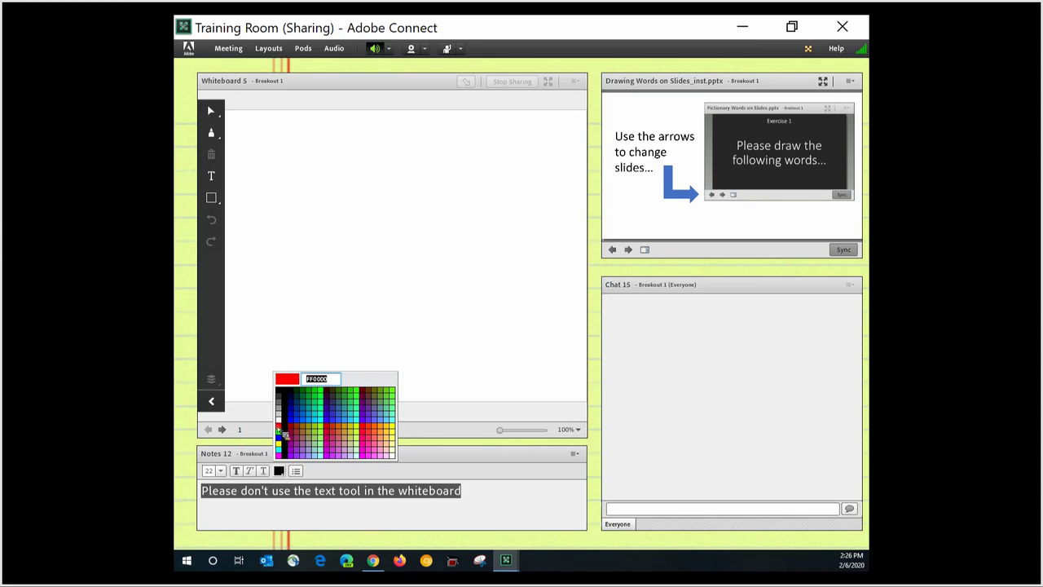
click(278, 427)
click(533, 490)
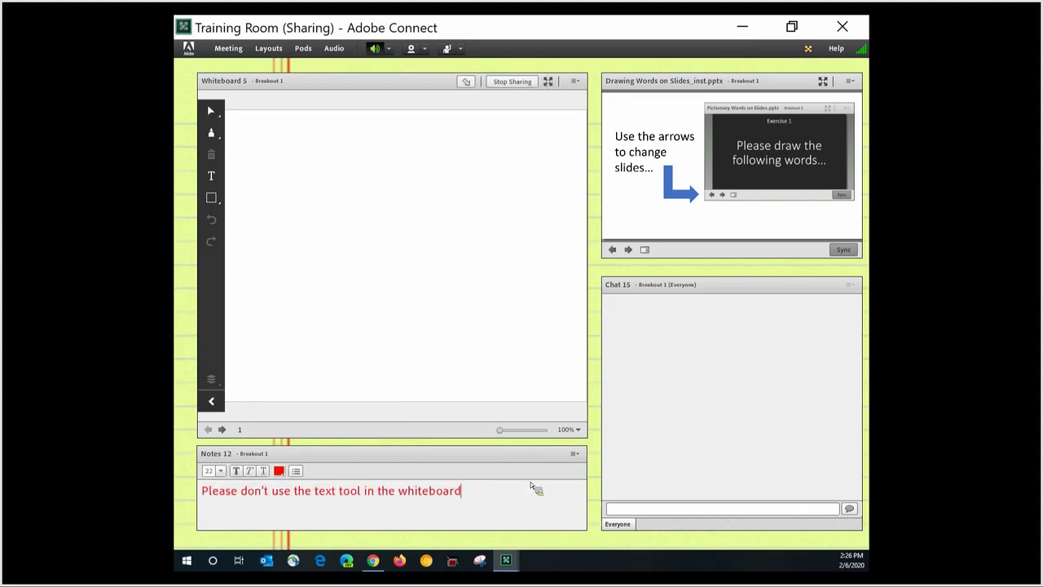
Draw a large circle with a yellow fill and black border in the middle of the Breakout 1 whiteboard
click(489, 417)
click(210, 199)
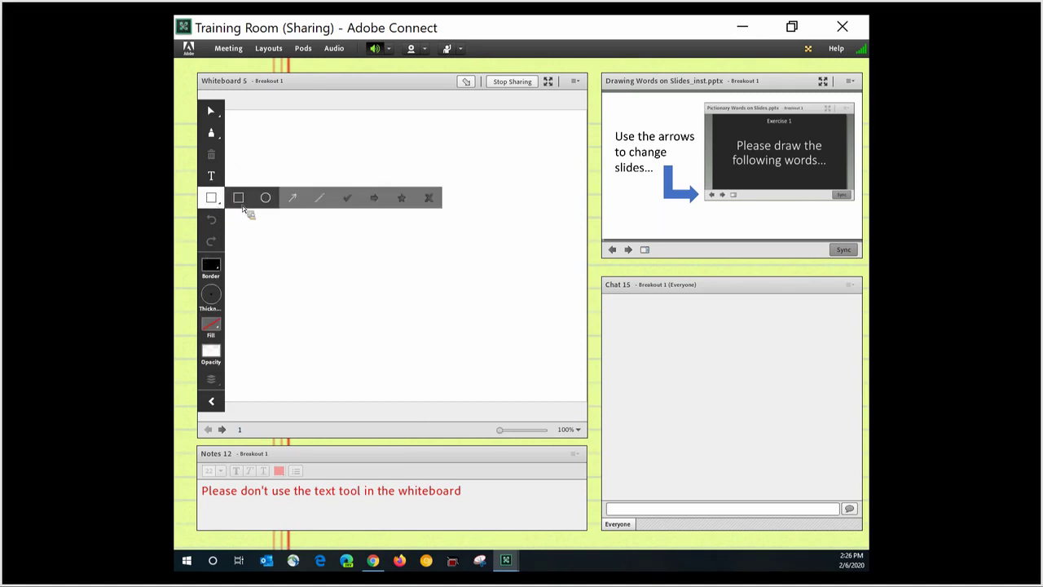
click(266, 197)
click(212, 326)
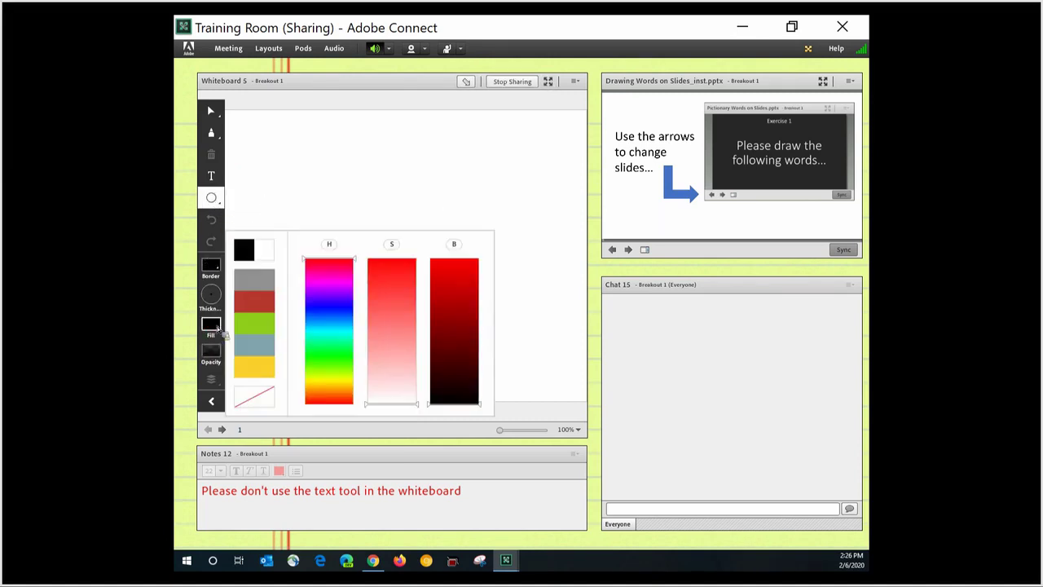
click(241, 364)
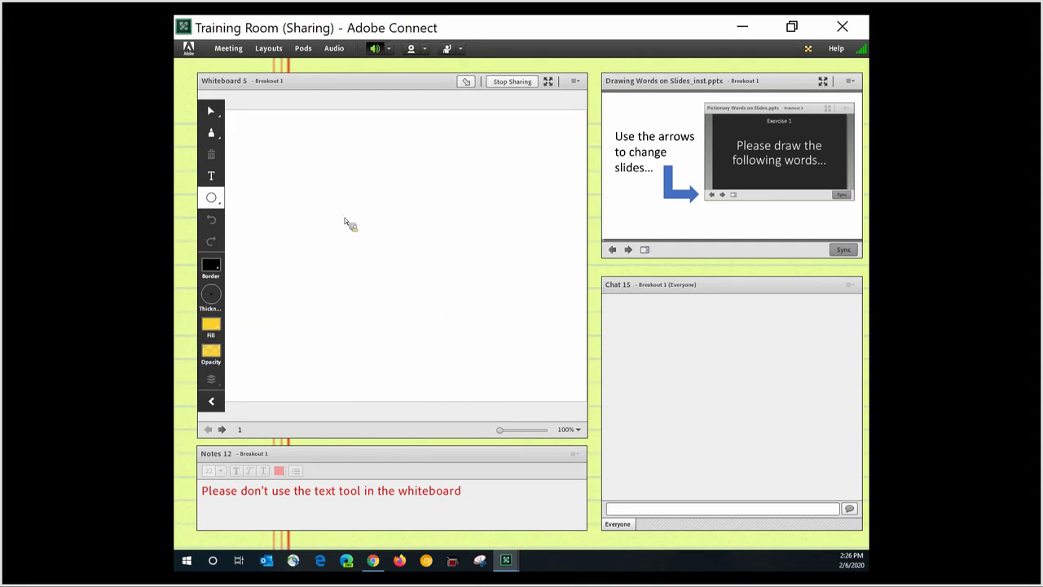
drag(300, 191, 443, 332)
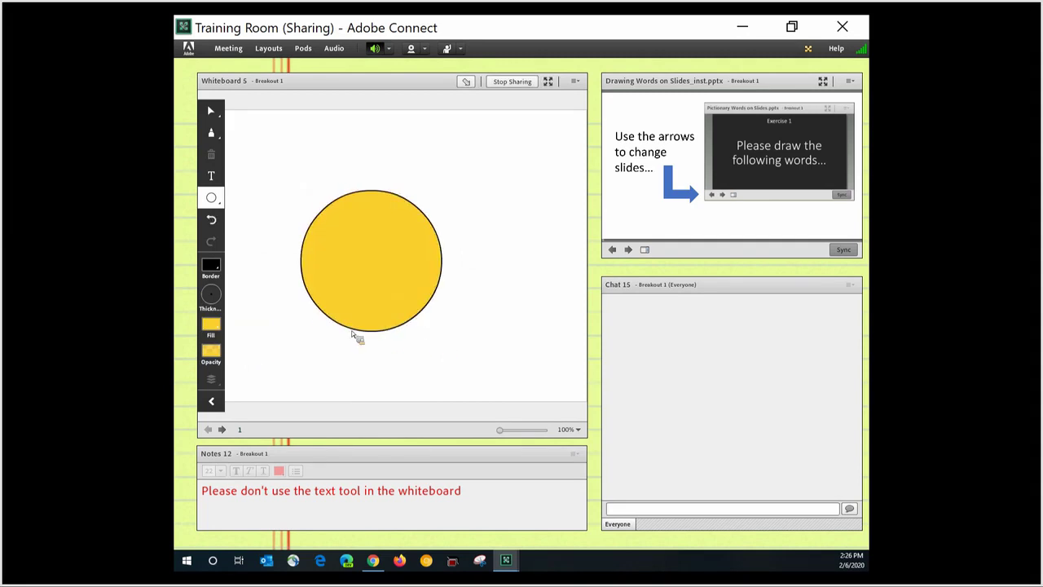
Add two small black-filled circles as eyes in the upper half of the yellow circle
click(212, 325)
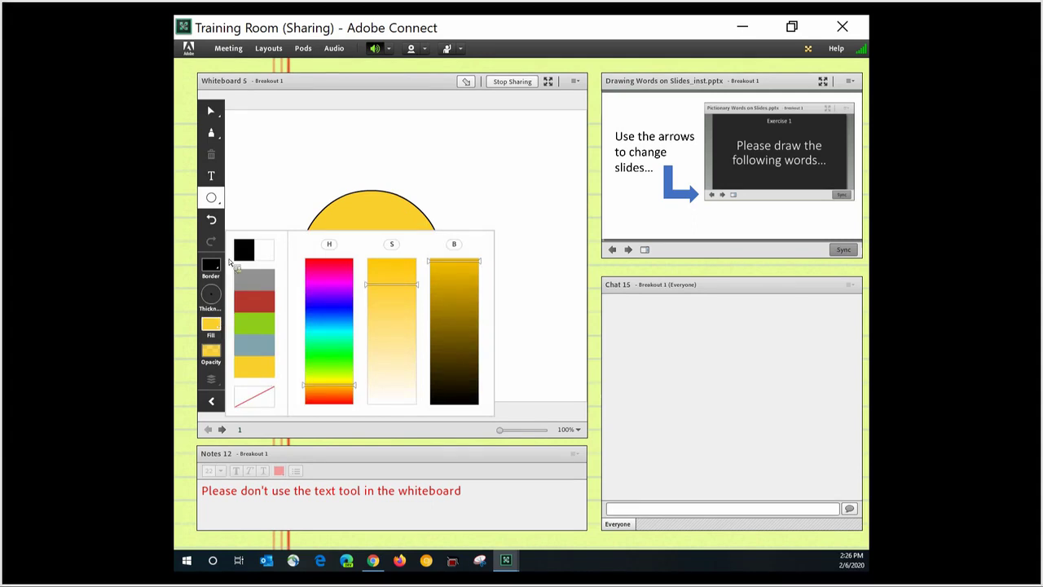
click(249, 253)
drag(338, 226, 391, 233)
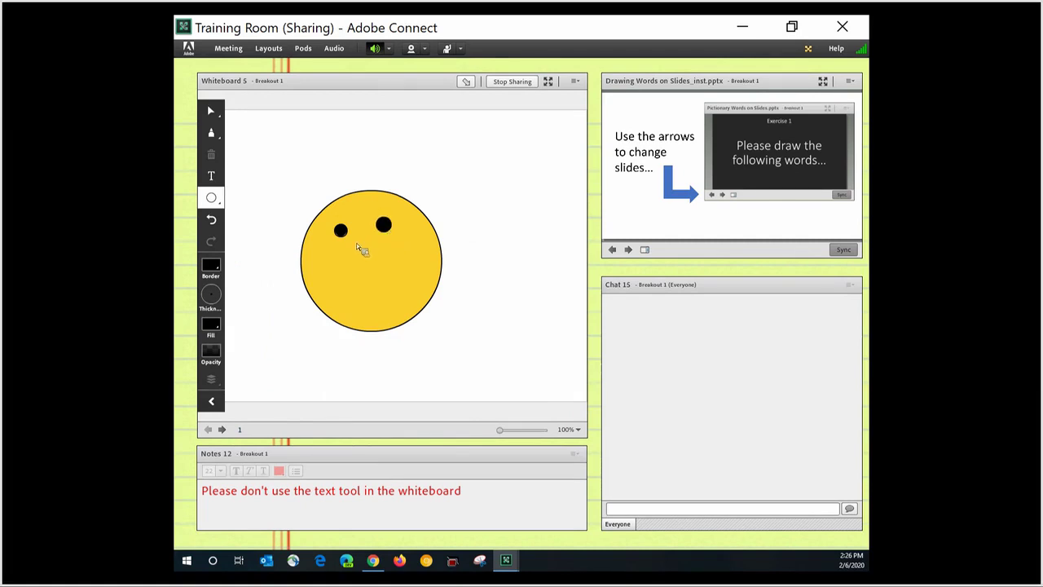
Draw a curved smile below the eyes with the pen tool, using black and a thicker stroke
click(217, 135)
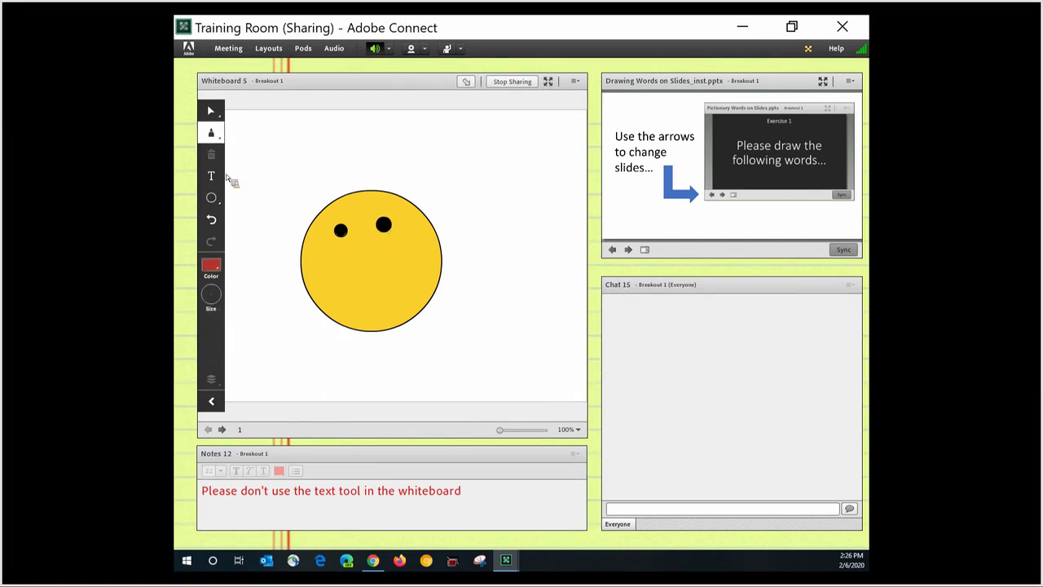
click(212, 266)
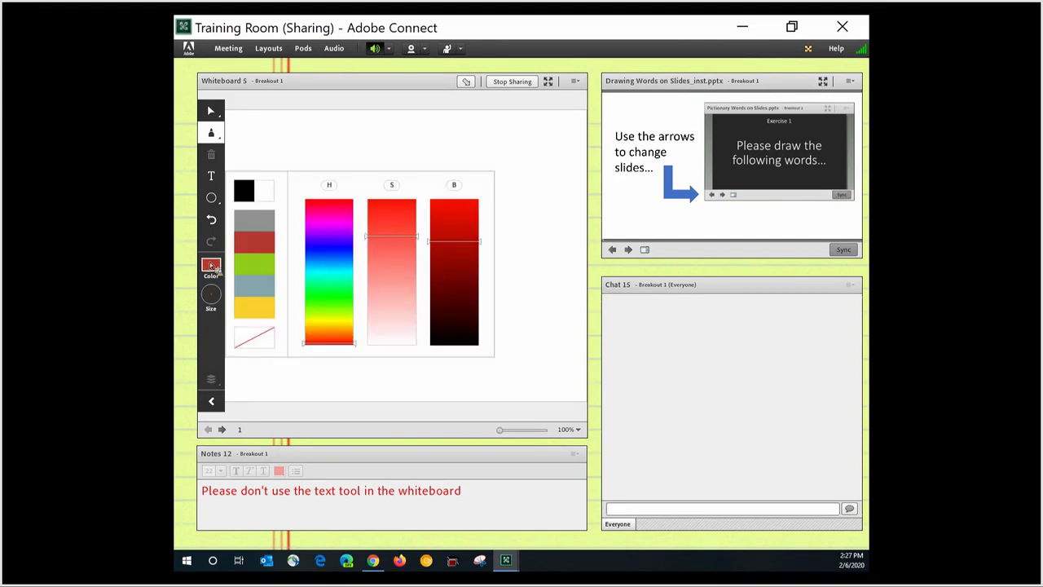
click(246, 190)
click(212, 294)
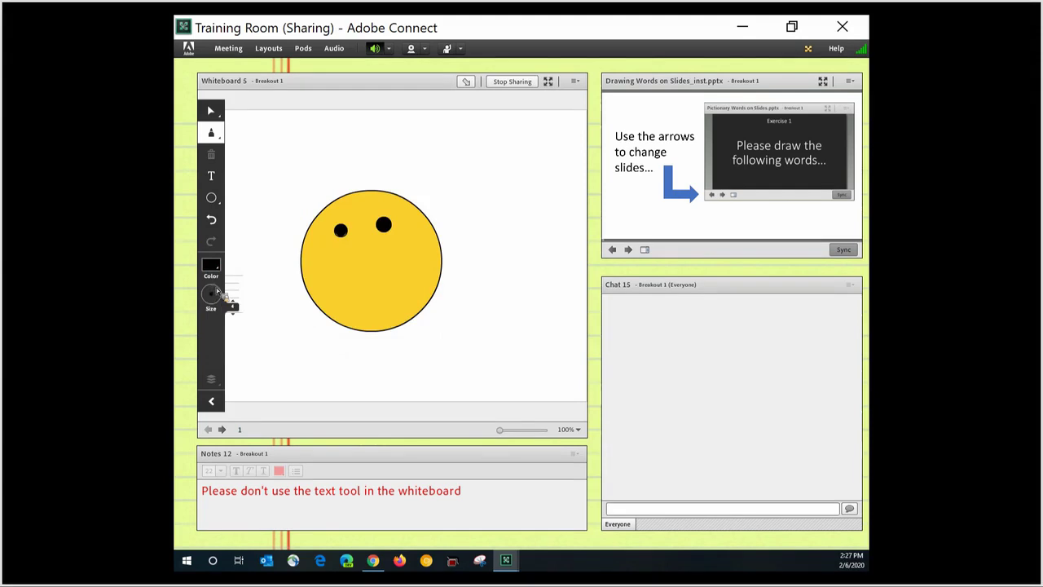
click(233, 286)
mouse_move(337, 279)
mouse_down()
mouse_move(359, 300)
mouse_move(399, 258)
mouse_up()
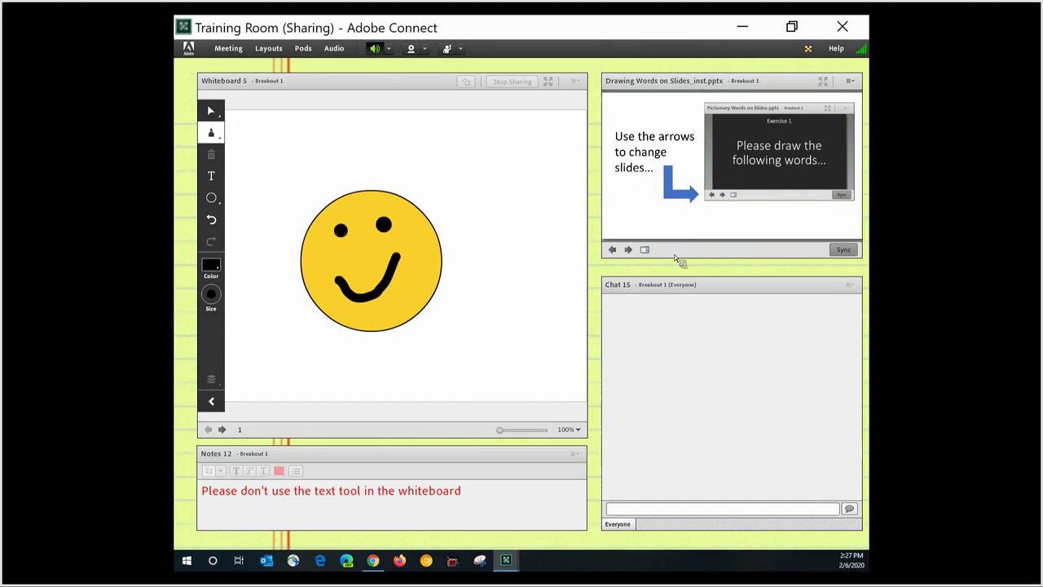
Advance the shared presentation to the Exercise 1 slide, and end the breakout sessions
click(632, 251)
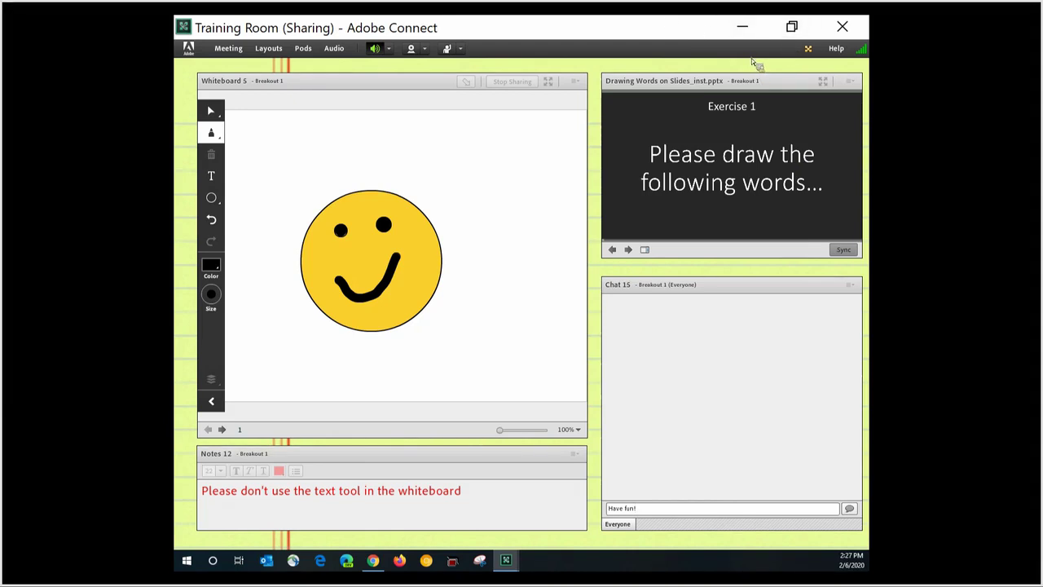
click(809, 49)
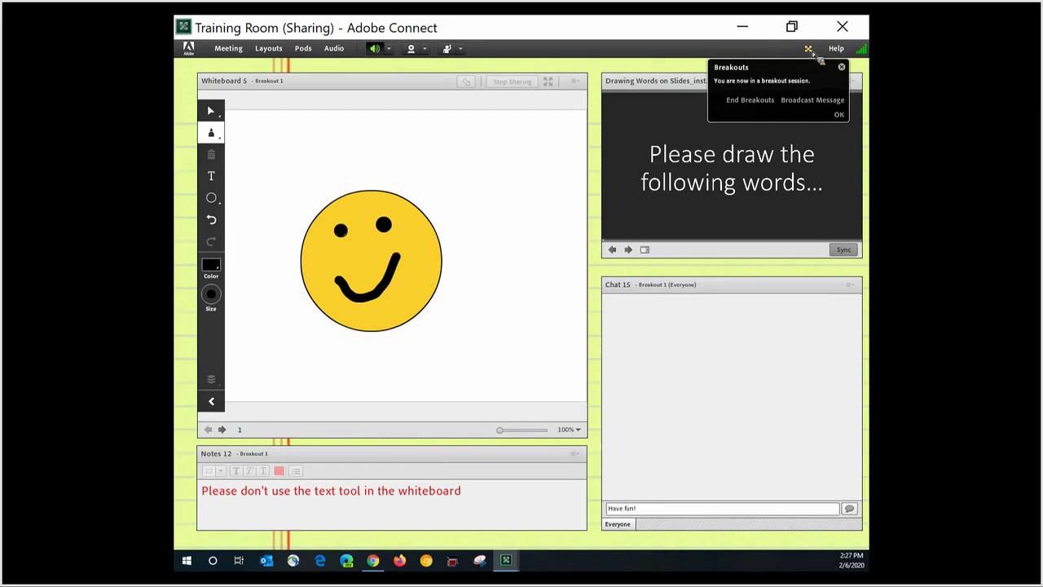
click(747, 101)
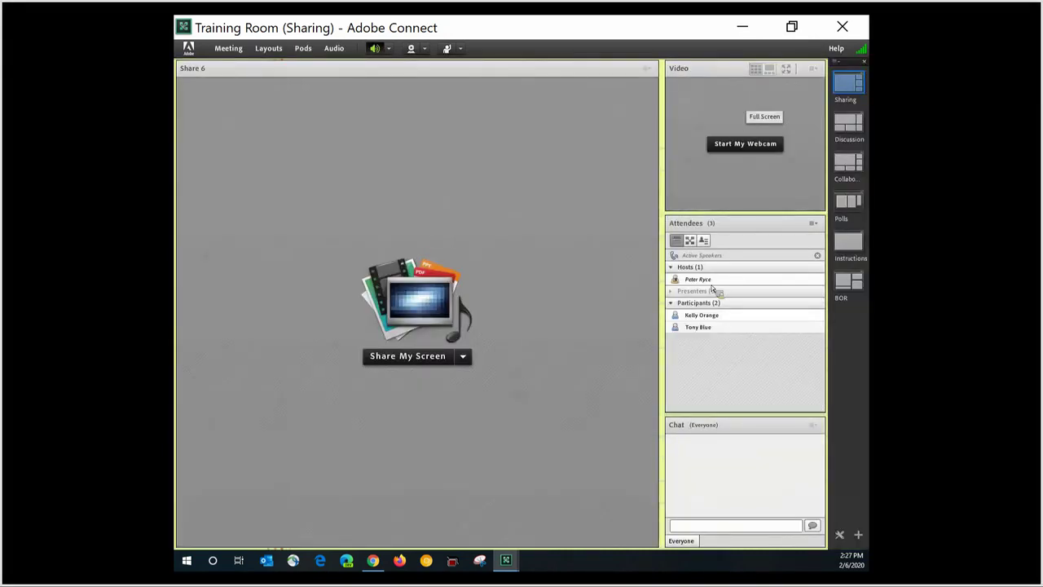
Move the host from Breakout 1 to Breakout 2, and start the breakout sessions again, dismissing the notification
click(711, 281)
mouse_move(714, 285)
mouse_down()
mouse_move(717, 302)
mouse_move(712, 277)
mouse_up()
click(690, 241)
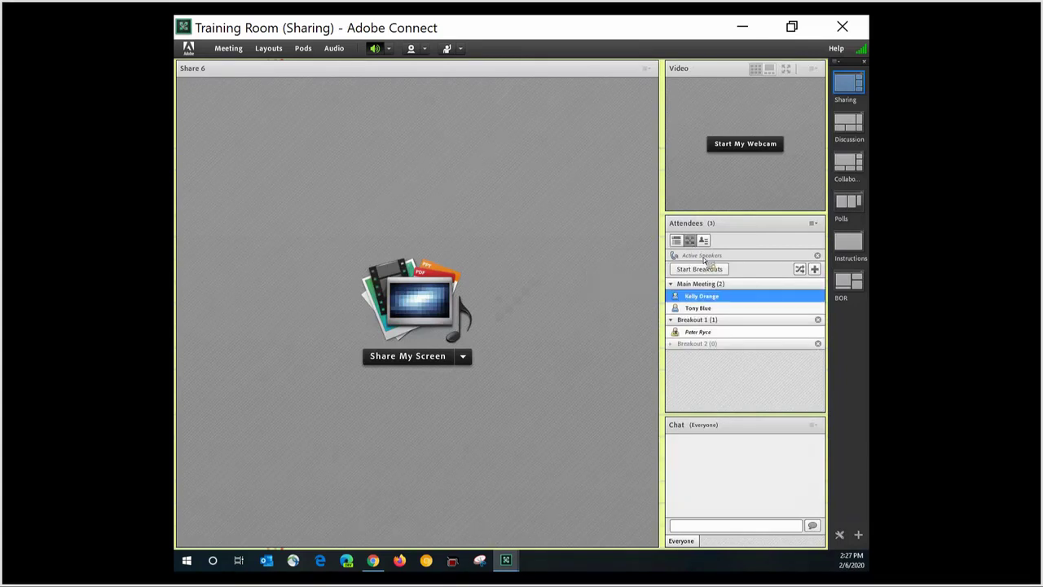
drag(710, 332, 639, 356)
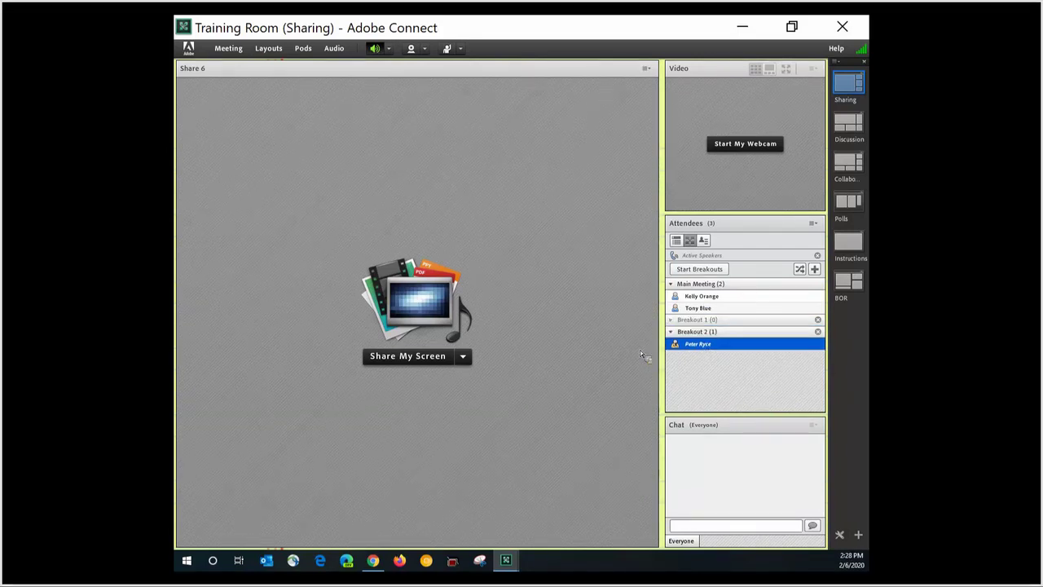
click(707, 269)
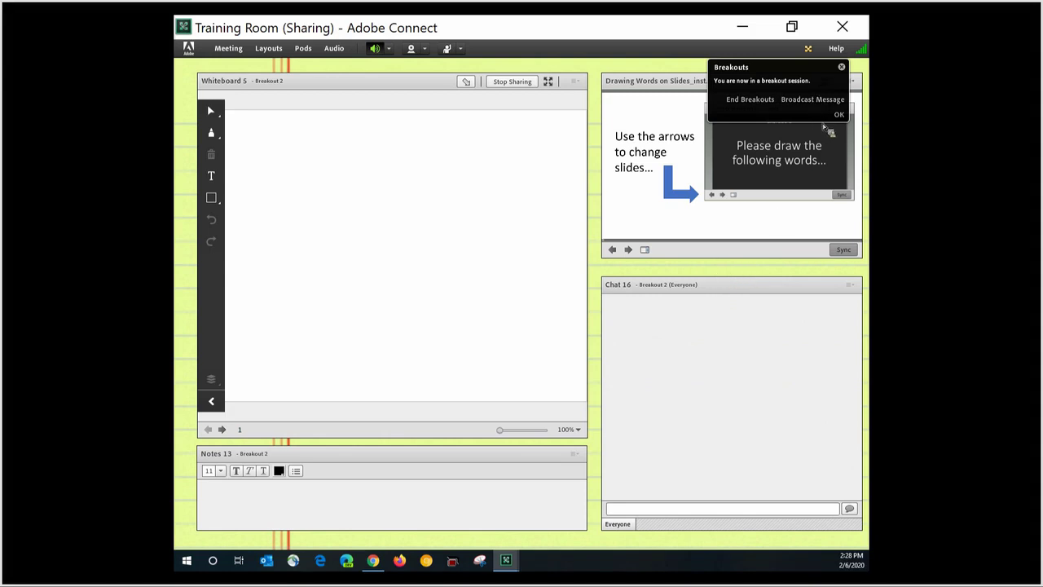
click(839, 115)
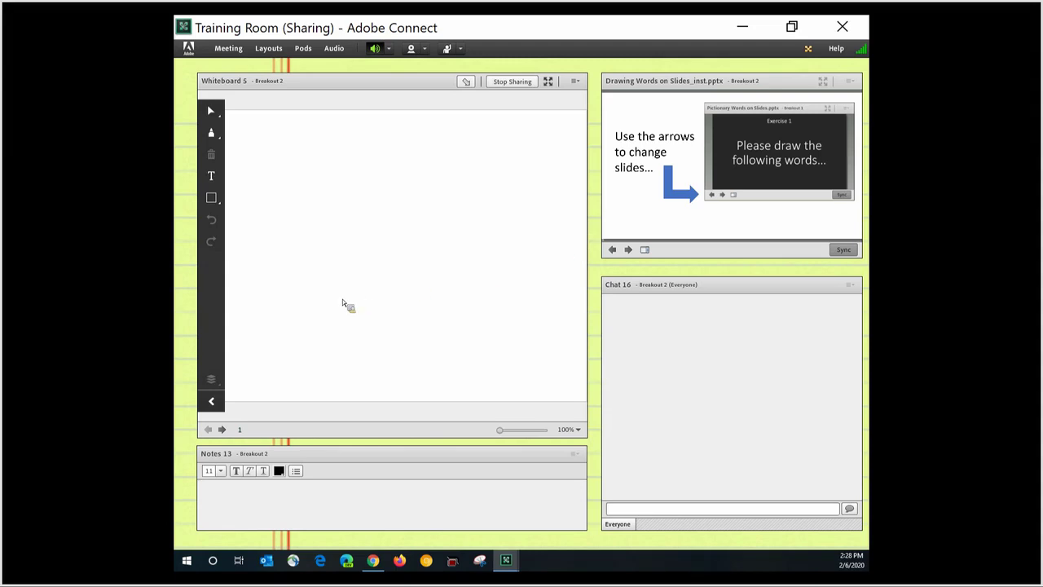
Enter "Only use the pen tool in the whiteboard!" in the Breakout 2 notes pod
click(408, 514)
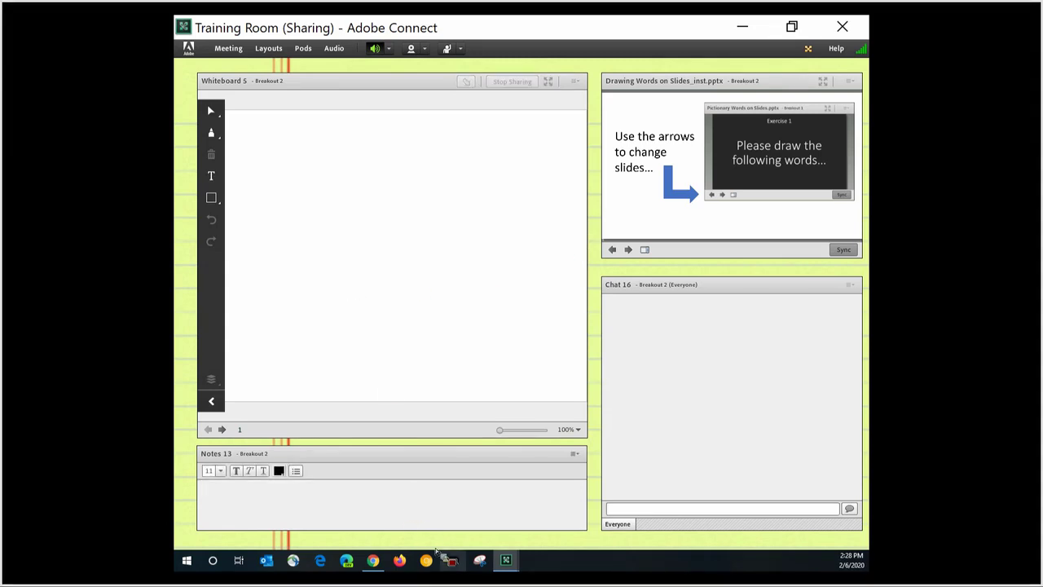
text(Only use the pen)
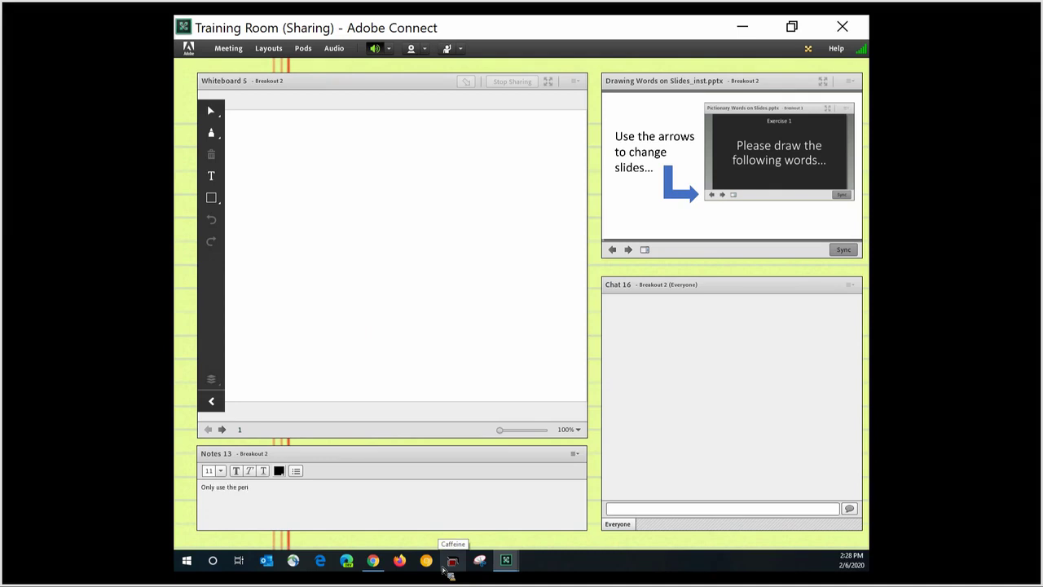
text( tool in the whiteboard)
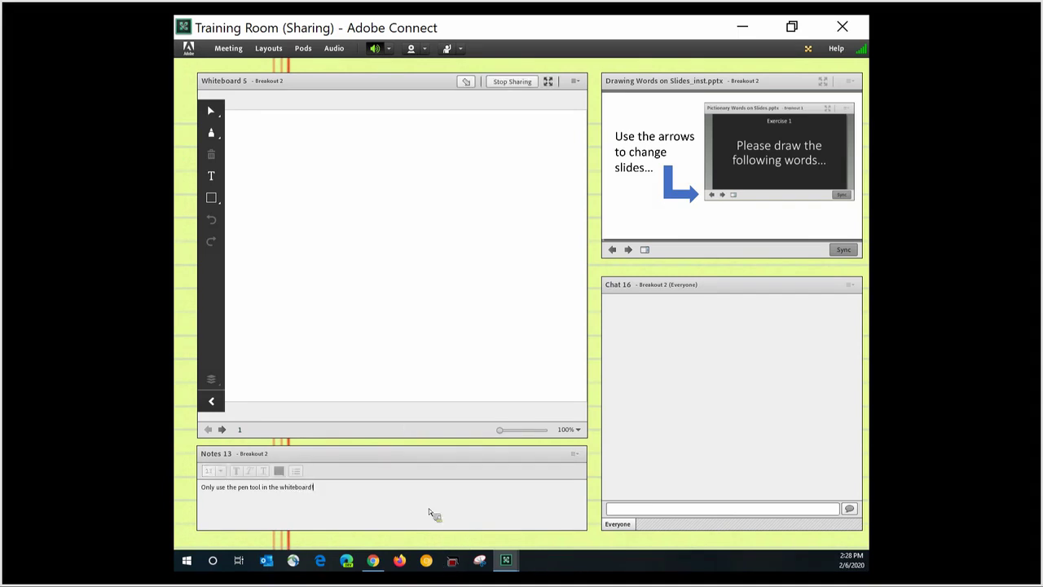
Format the whole Breakout 2 note with font size 22 and blue text
triple_click(297, 492)
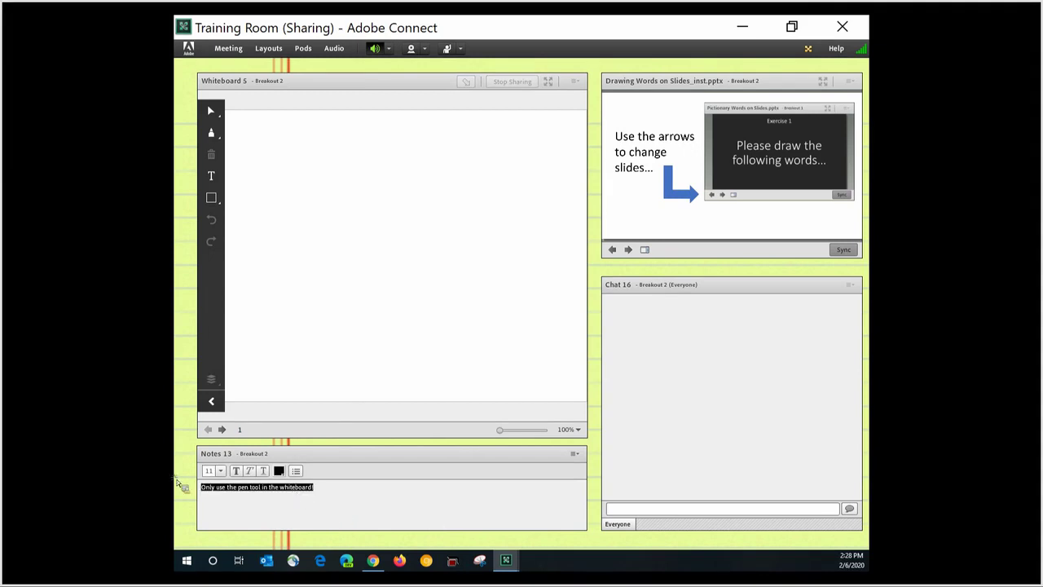
click(219, 470)
scroll(214, 521, down, 2)
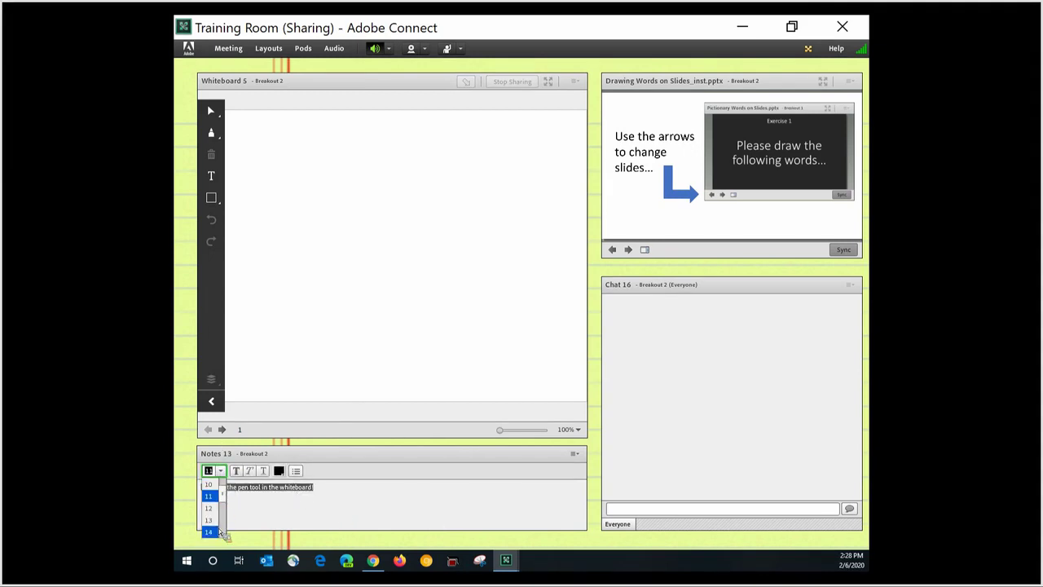
click(214, 522)
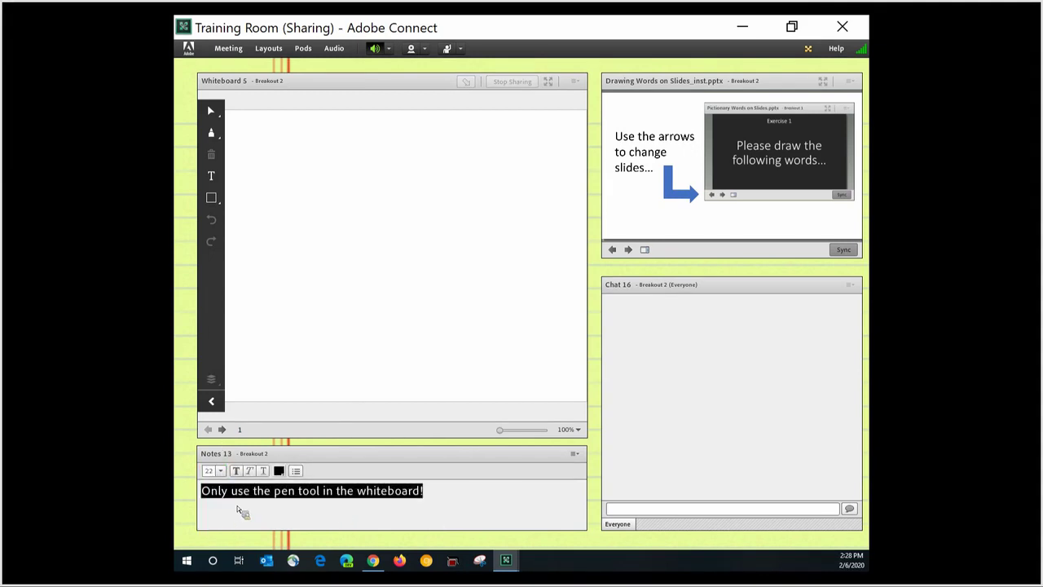
click(279, 473)
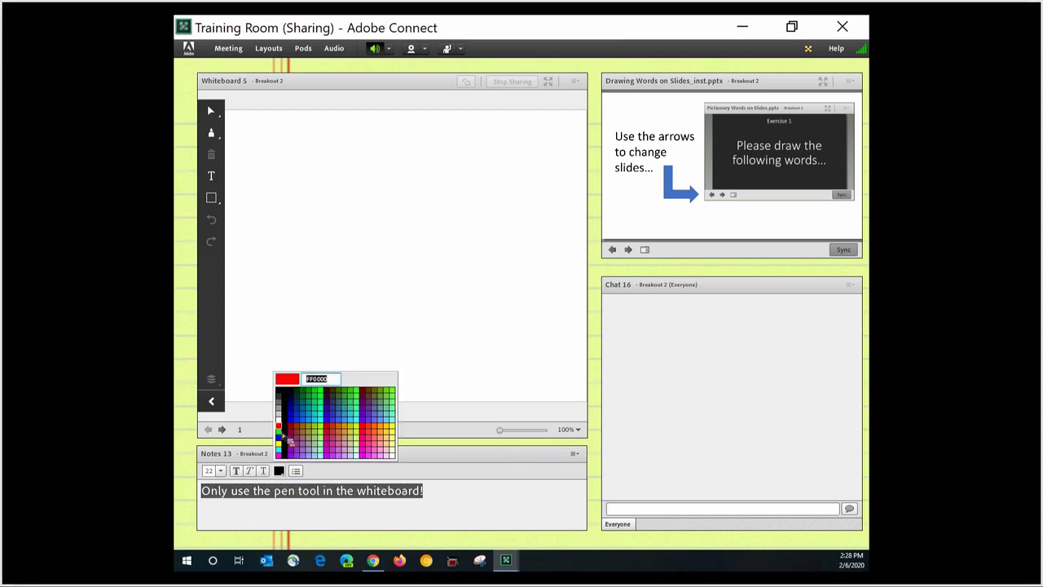
click(281, 441)
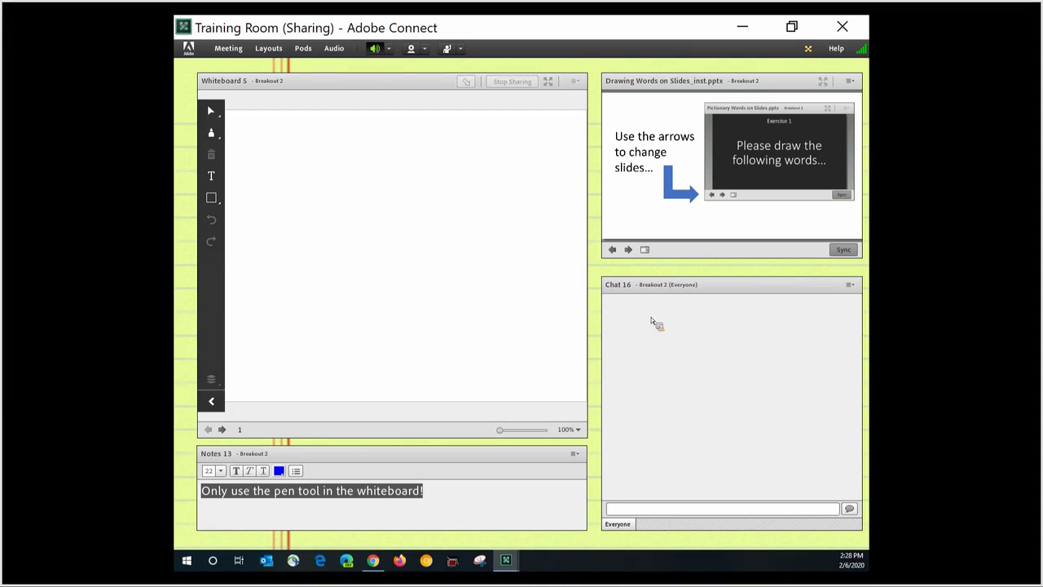
End the breakout sessions and return to the main meeting room
click(807, 48)
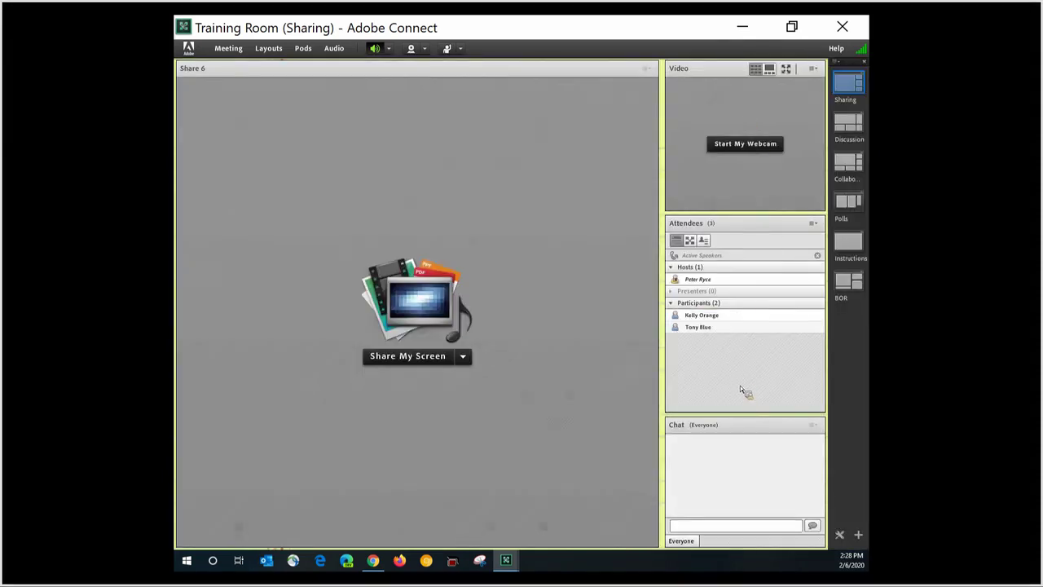
Assign the host and first participant to Breakout 1 and the second participant to Breakout 2, and start the breakout sessions
click(689, 240)
click(738, 296)
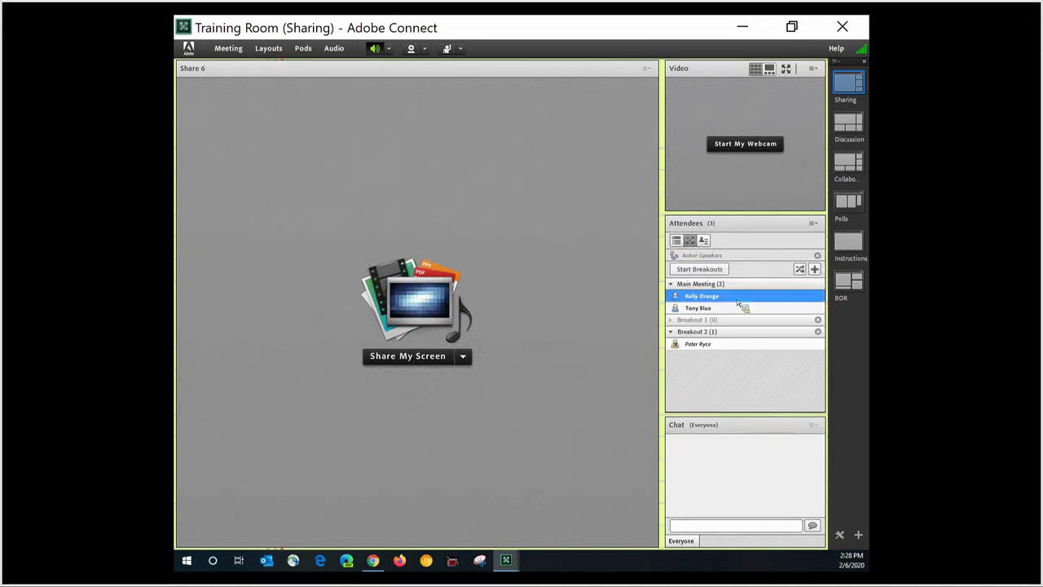
click(734, 307)
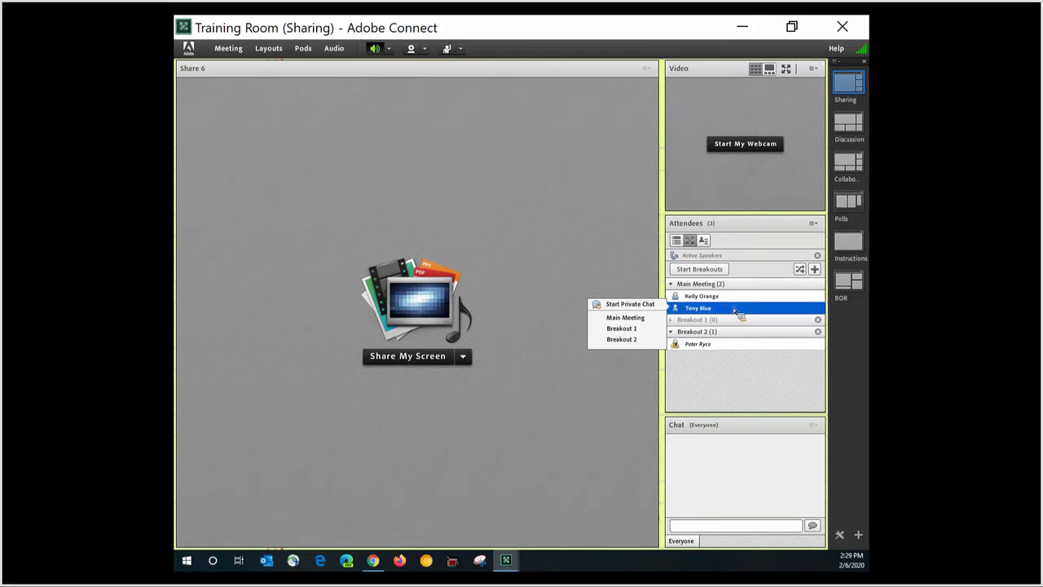
mouse_move(734, 310)
mouse_down()
mouse_move(735, 333)
mouse_move(736, 298)
mouse_move(737, 317)
mouse_move(722, 314)
mouse_move(706, 344)
mouse_move(718, 298)
mouse_up()
click(637, 317)
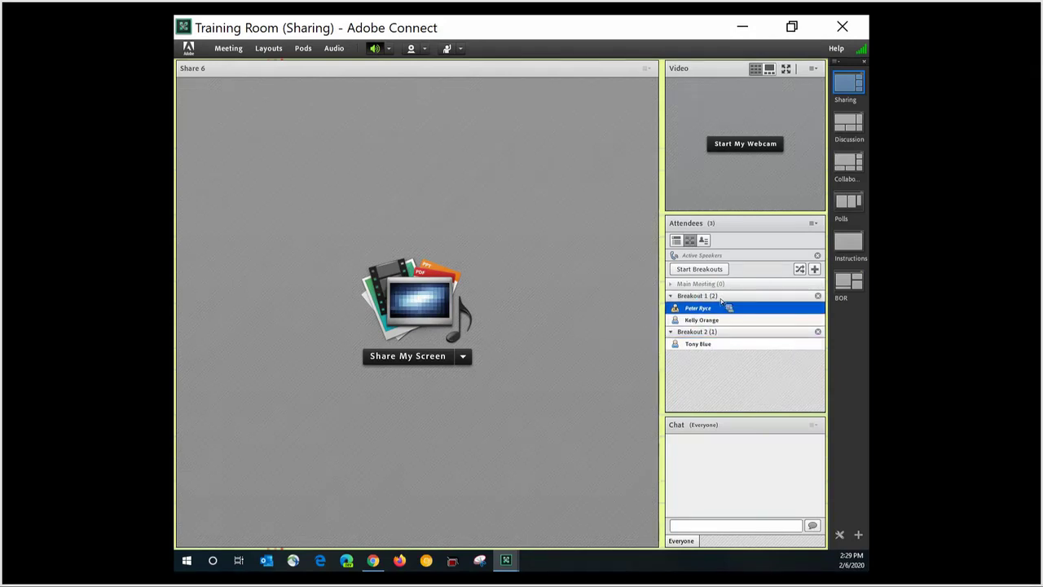
click(712, 269)
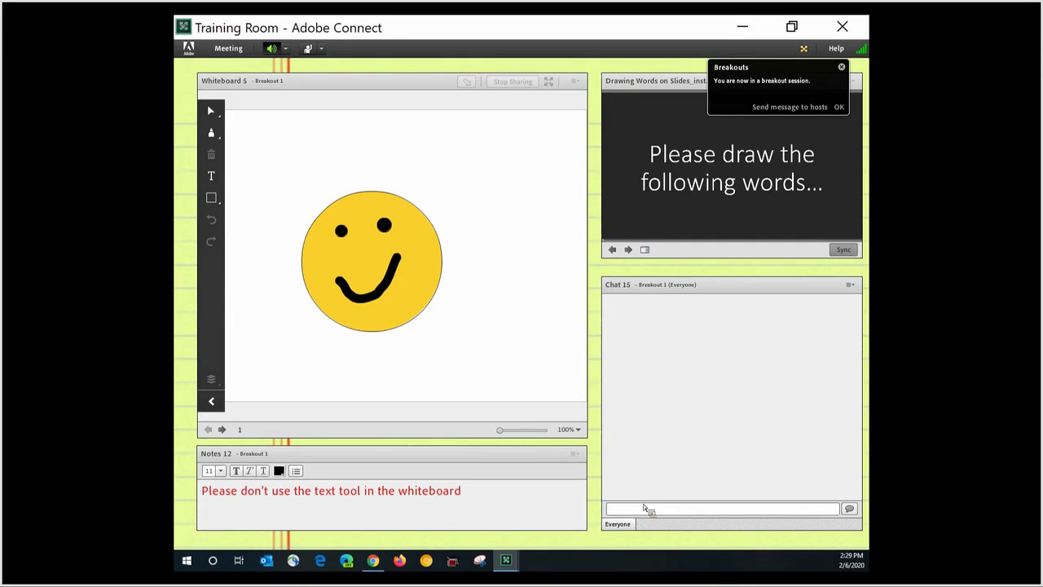
Send "hi" in the Breakout 1 chat and move the participant's Breakout 2 window off the Breakout 1 window
key(Return)
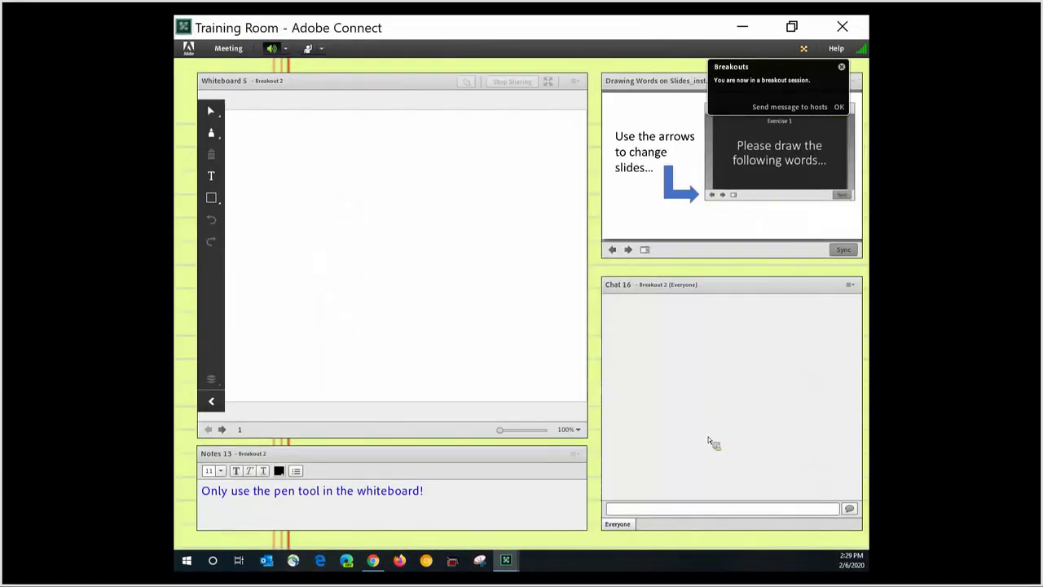
drag(559, 28, 518, 249)
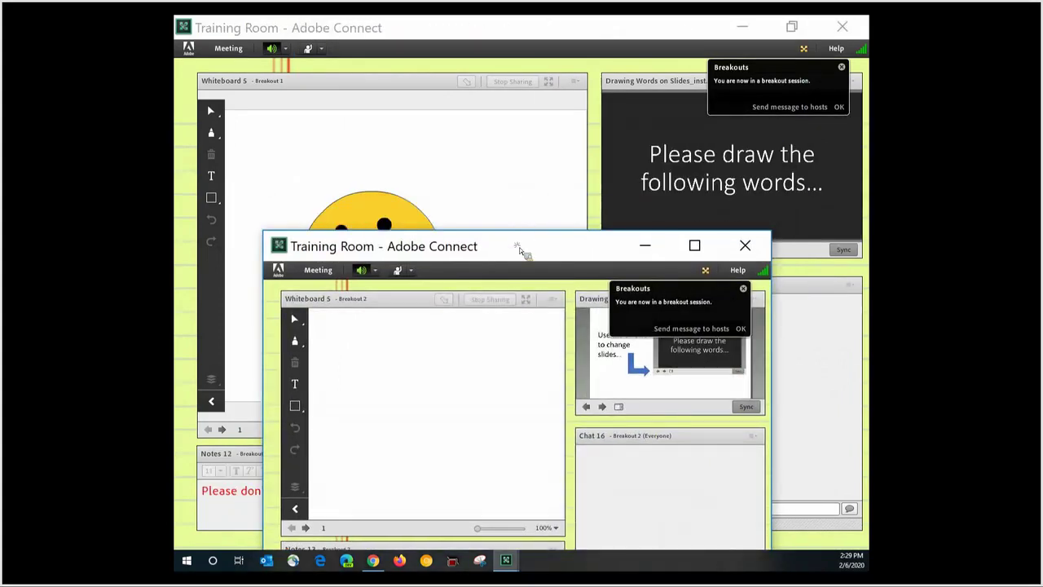
drag(520, 249, 0, 407)
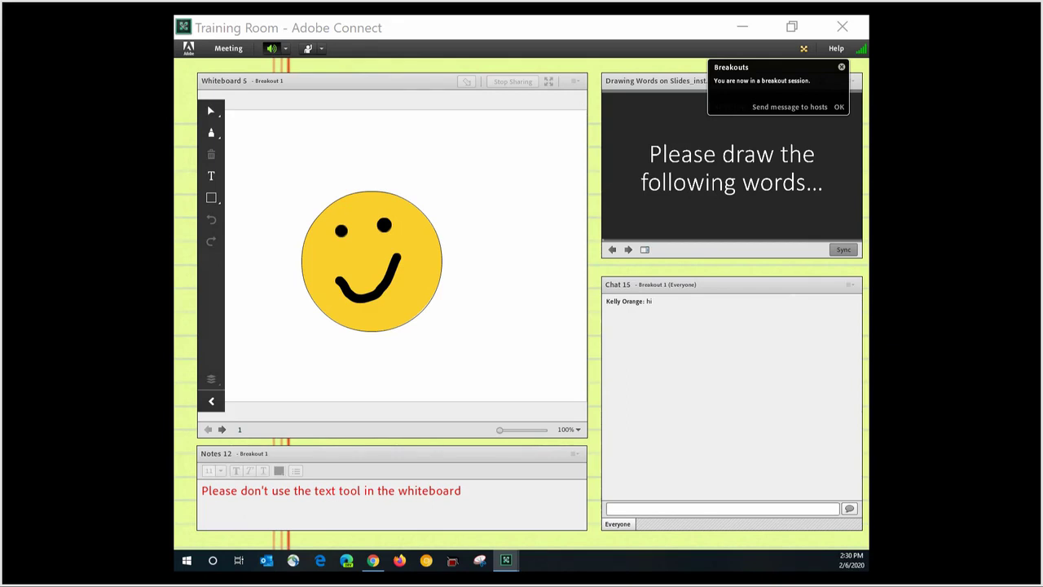
Page through the Breakout 1 slides as far as "Clockwork" and return to the "Please draw the following words..." slide
click(701, 198)
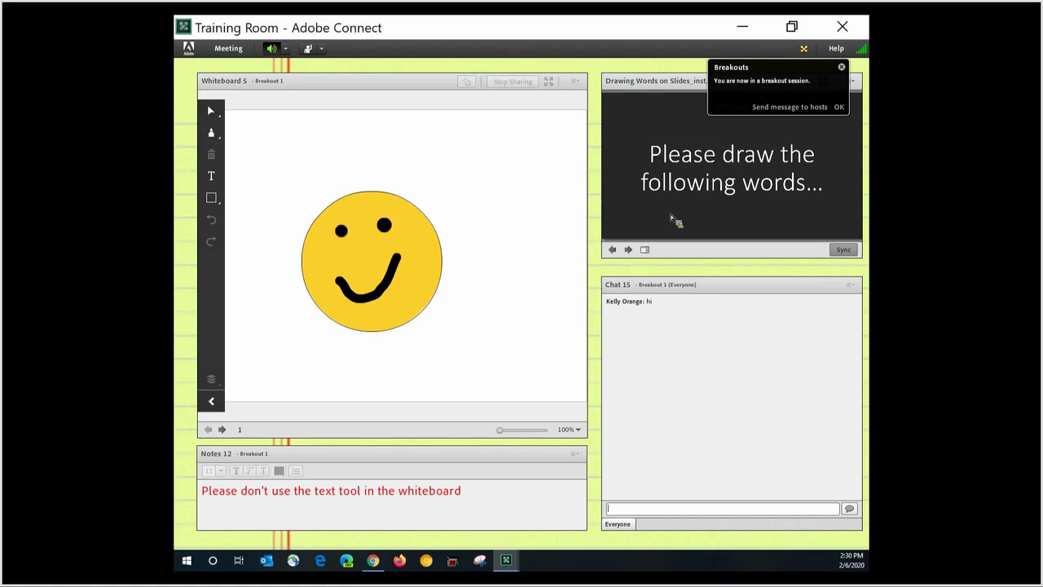
click(629, 249)
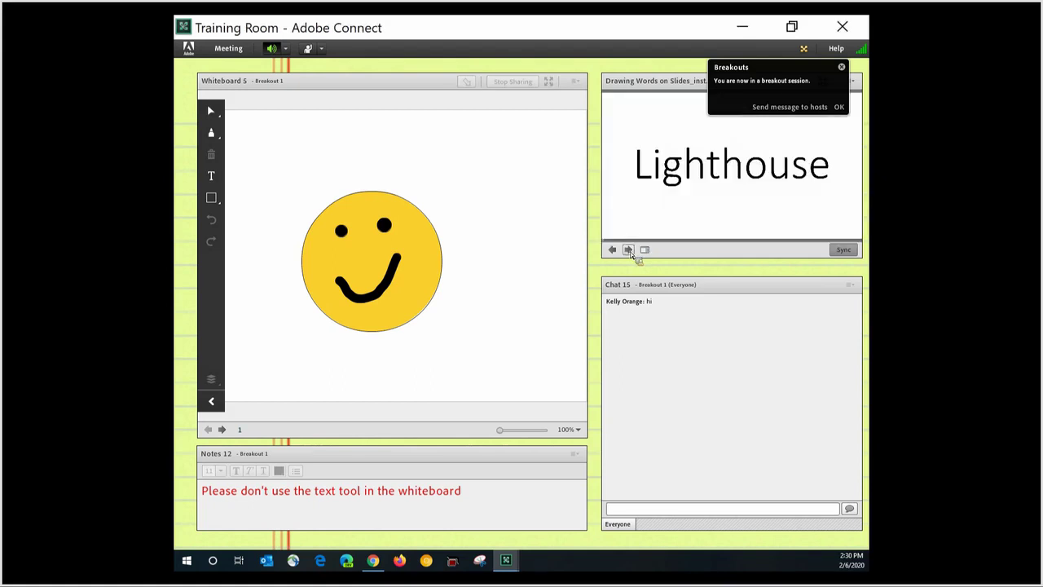
click(630, 250)
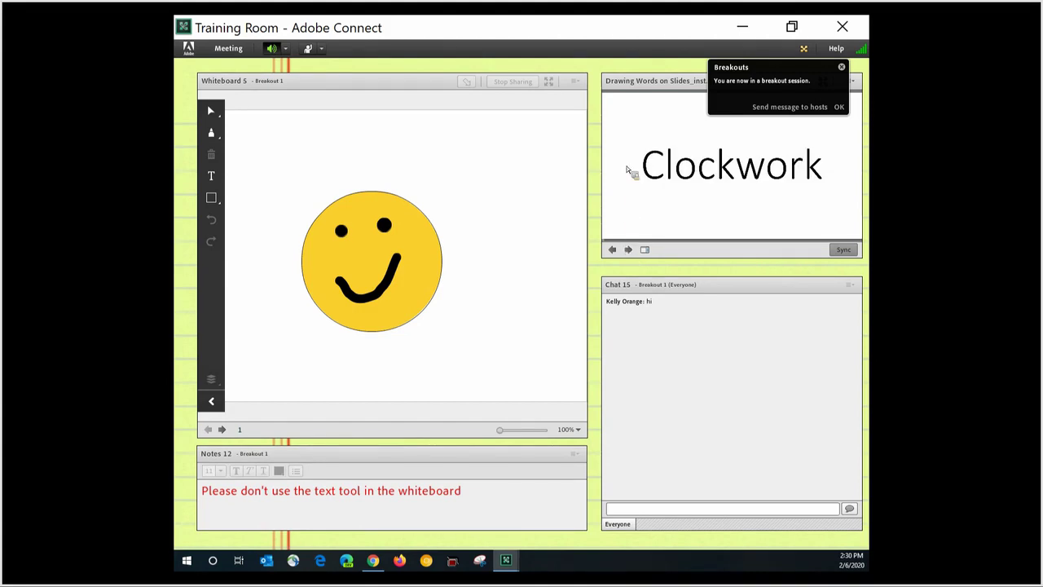
click(612, 250)
click(612, 250)
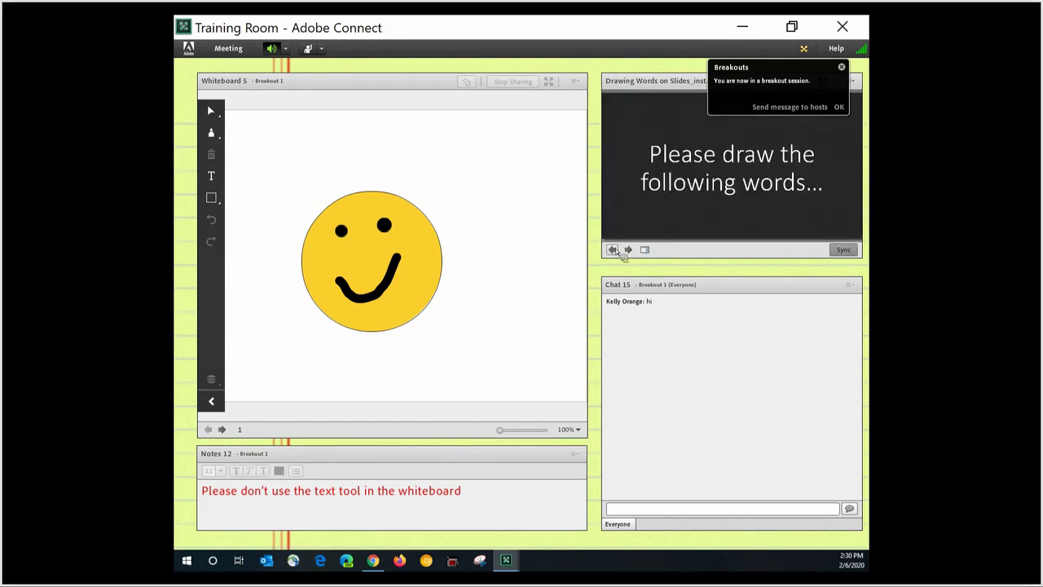